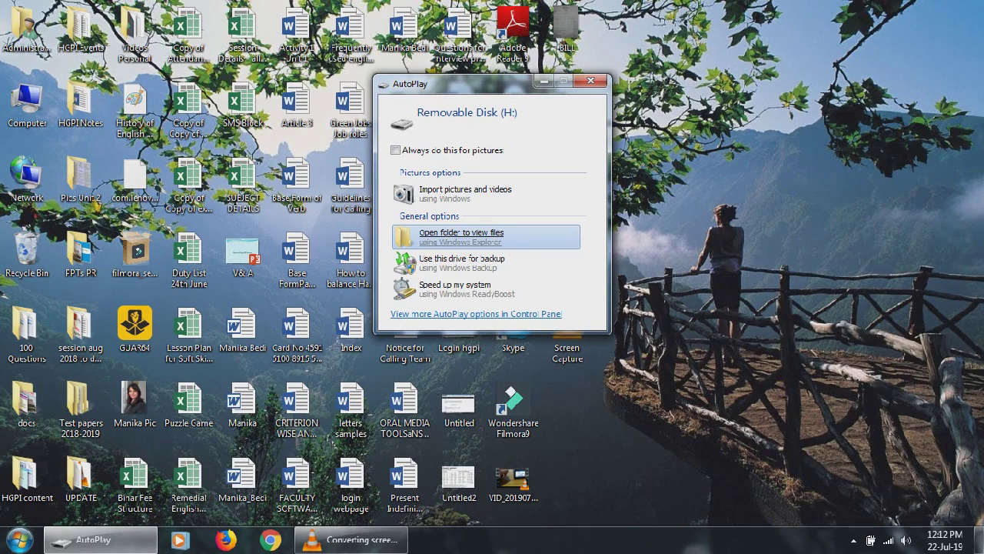
# Step: Open the SD card's files from AutoPlay, then start the HERO7 Silver manual camera update
pyautogui.click(462, 235)
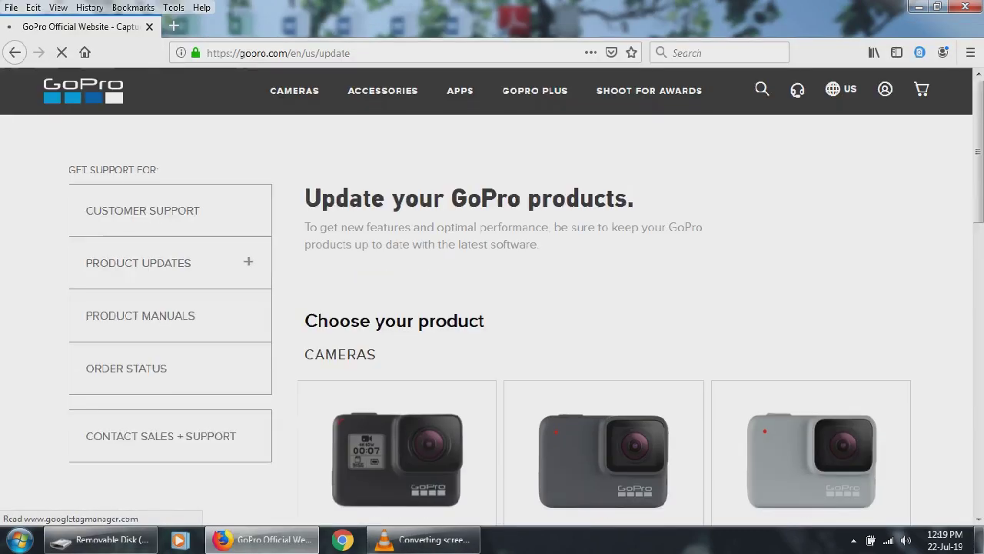
pyautogui.scroll(-3, 604, 346)
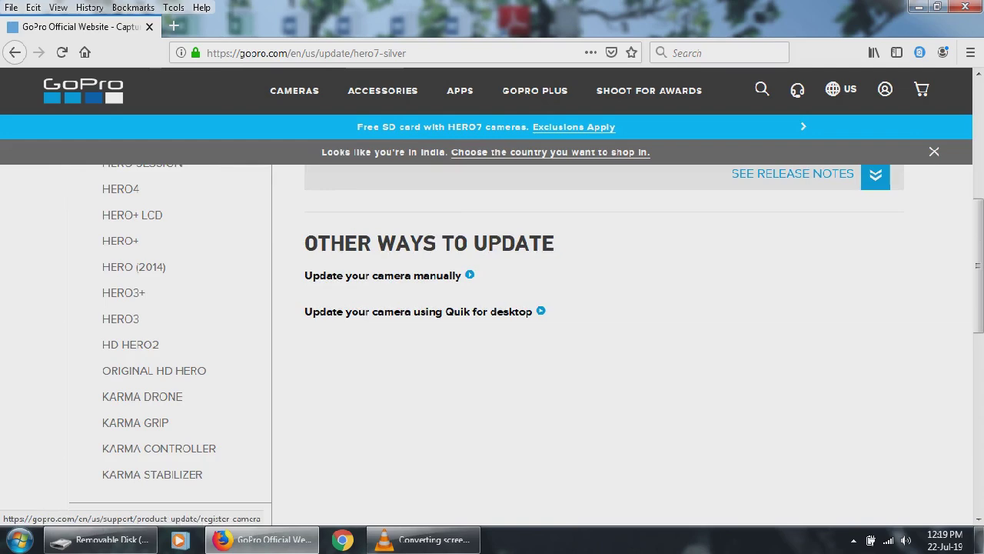
pyautogui.click(383, 275)
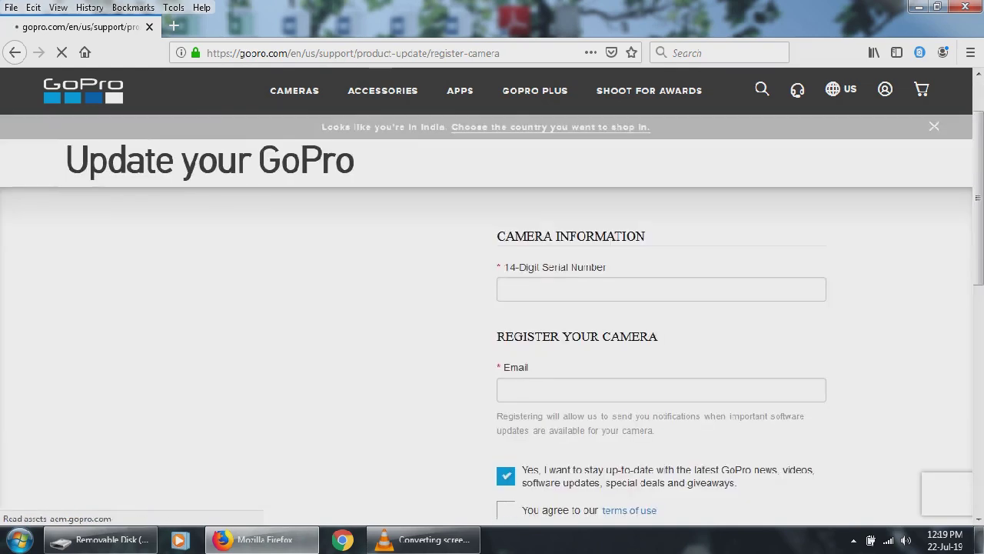
# Step: Fill in the remembered camera serial number and the user's e-mail address, then submit the form
pyautogui.click(661, 311)
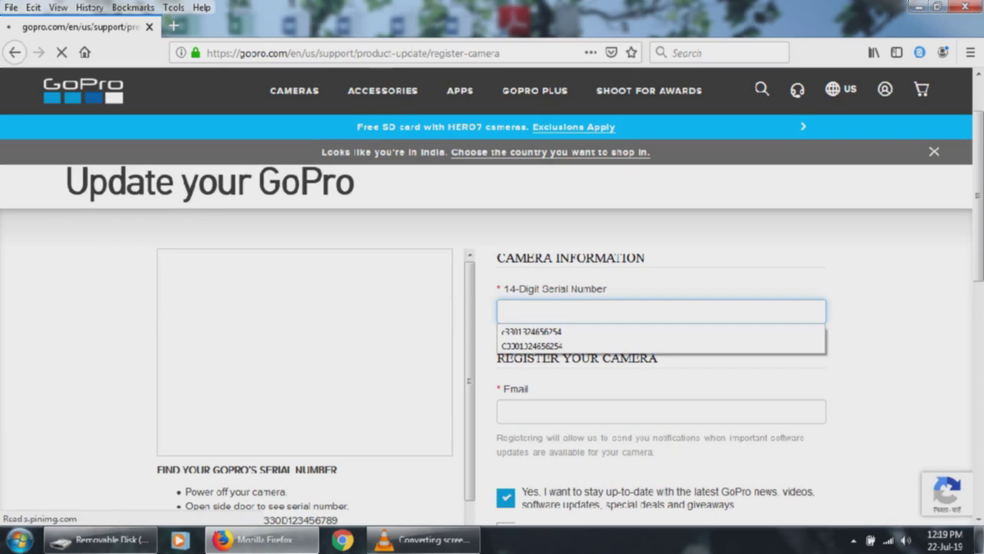
pyautogui.press('Return')
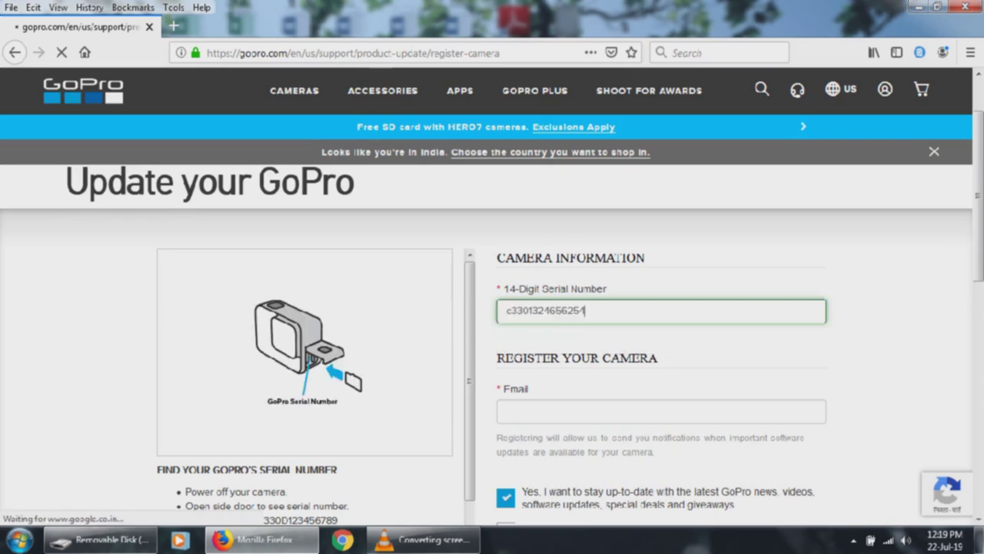
pyautogui.scroll(-1, 492, 308)
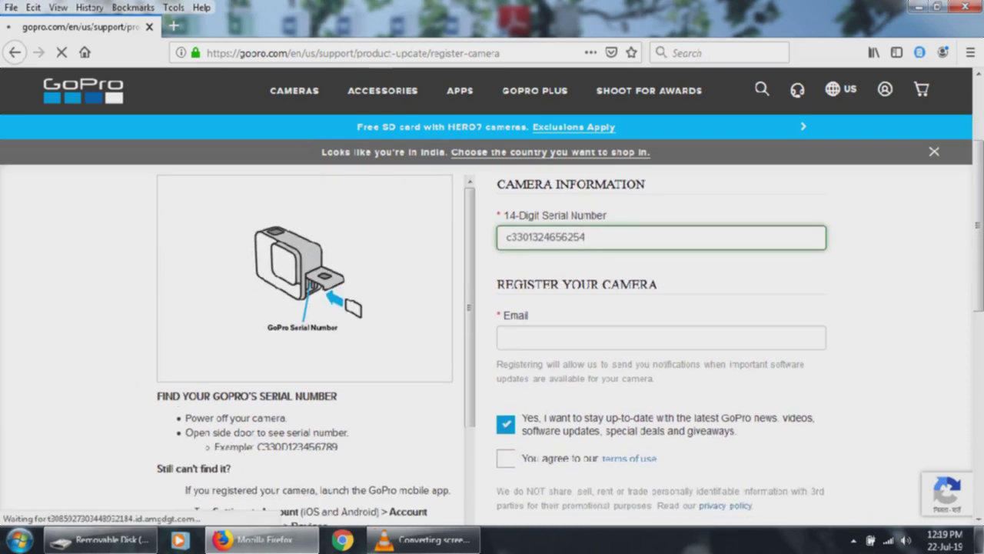
pyautogui.click(506, 338)
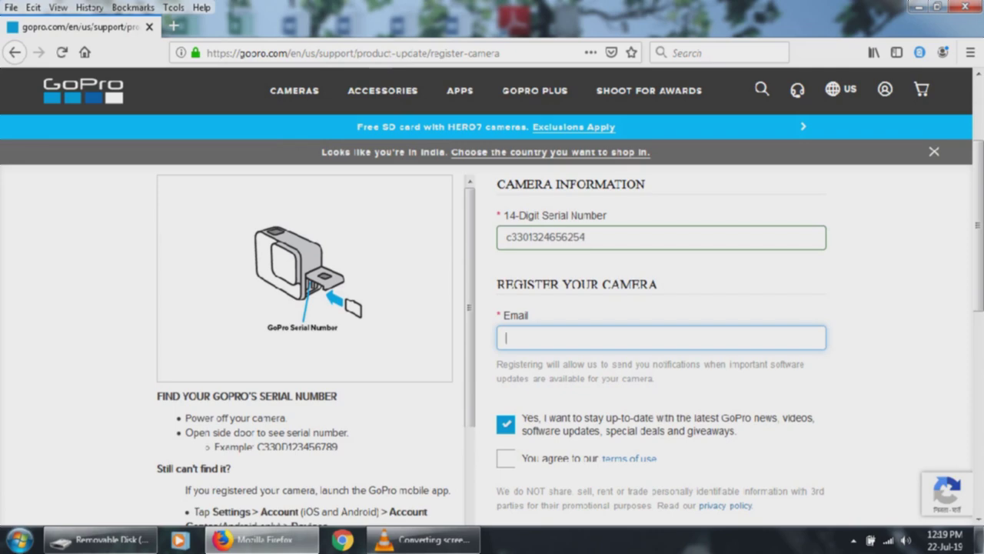
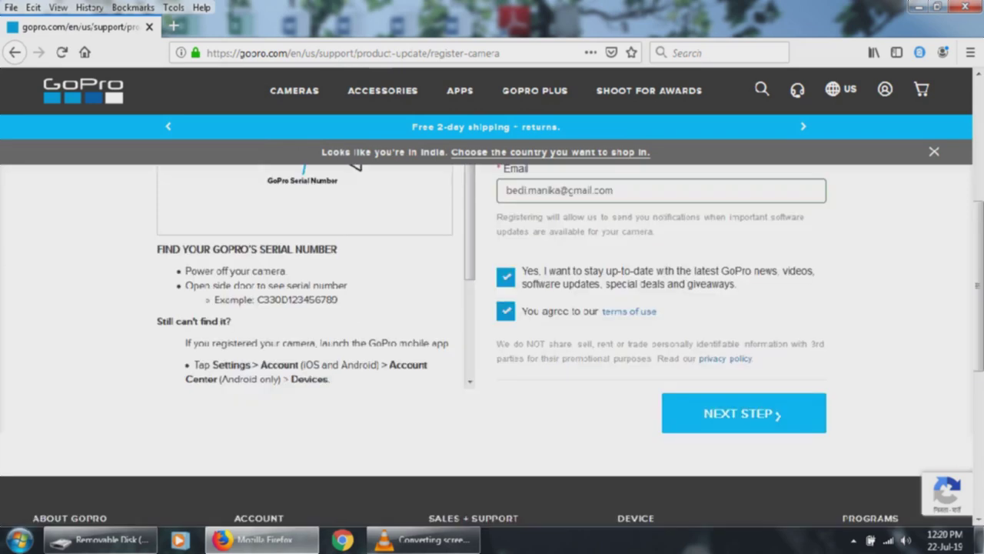
pyautogui.press('Return')
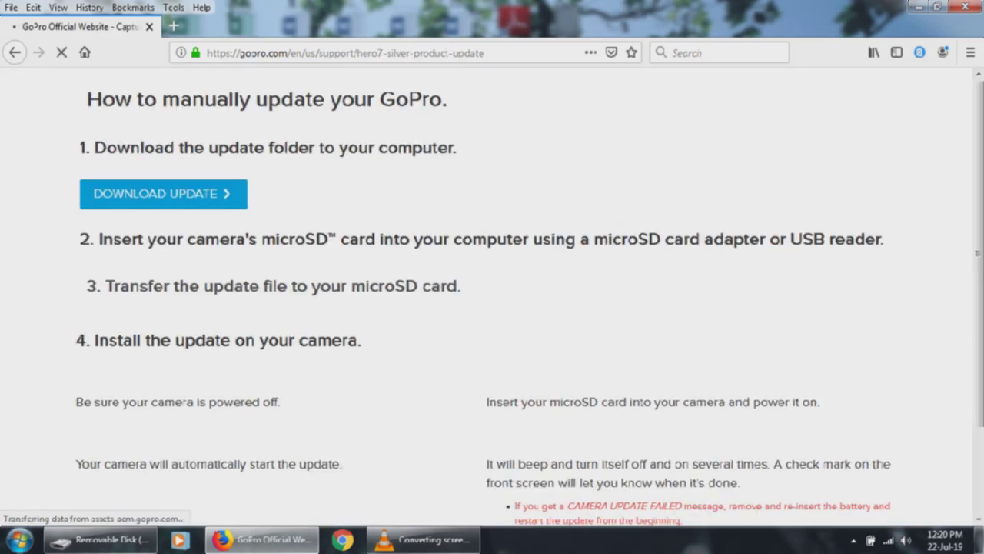
# Step: Request the HERO7 Silver firmware download and scroll to locate the download link
pyautogui.click(163, 194)
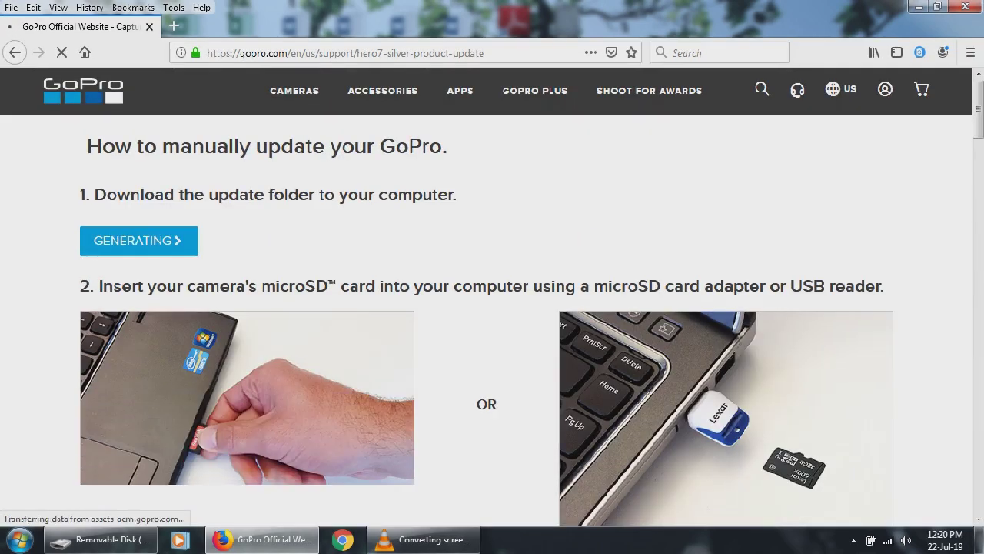
pyautogui.scroll(-4, 492, 307)
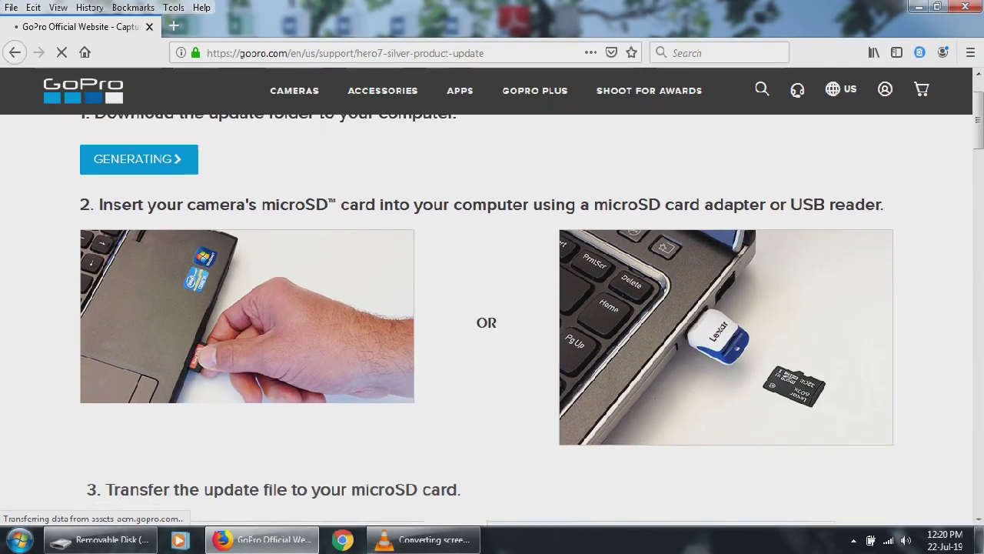
pyautogui.scroll(-10, 492, 308)
pyautogui.scroll(-12, 493, 321)
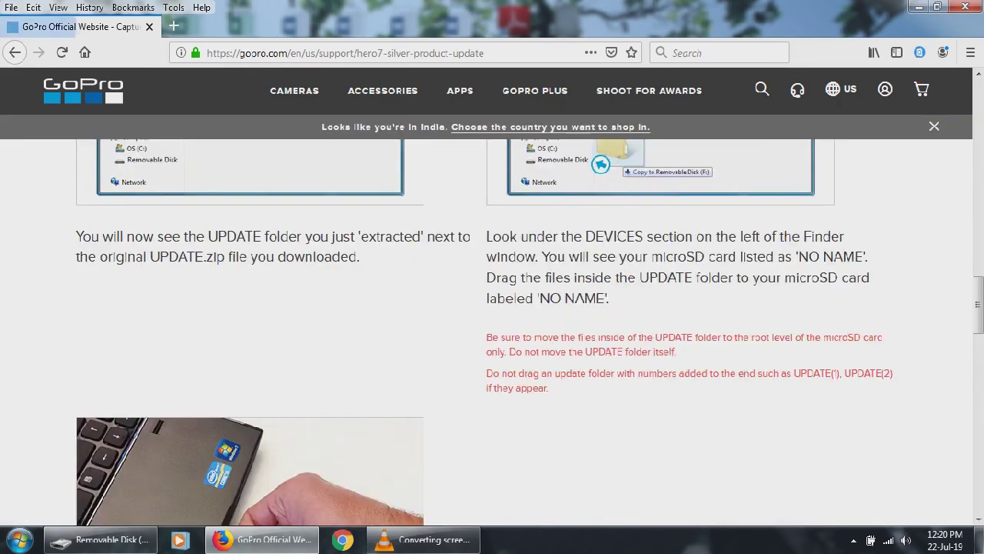
pyautogui.scroll(-5, 492, 339)
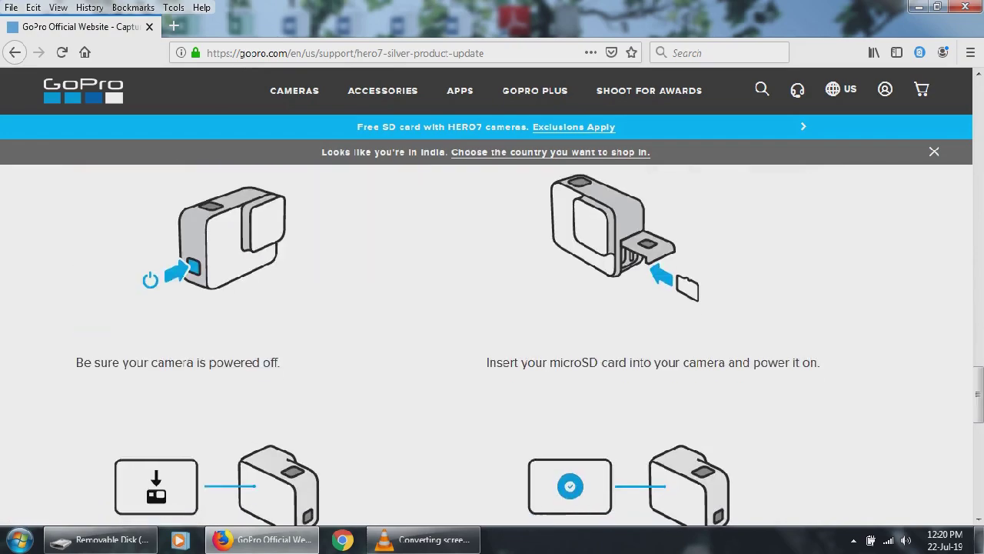
pyautogui.scroll(-2, 492, 338)
pyautogui.scroll(-2, 492, 346)
pyautogui.scroll(10, 492, 346)
pyautogui.scroll(10, 493, 338)
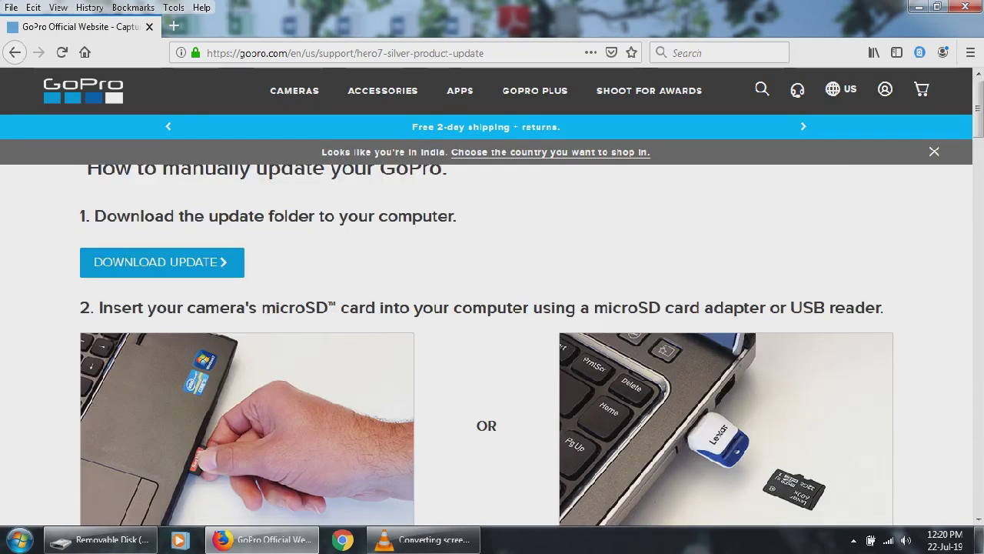
# Step: Download UPDATE.zip, choosing Save File rather than opening it
pyautogui.click(162, 262)
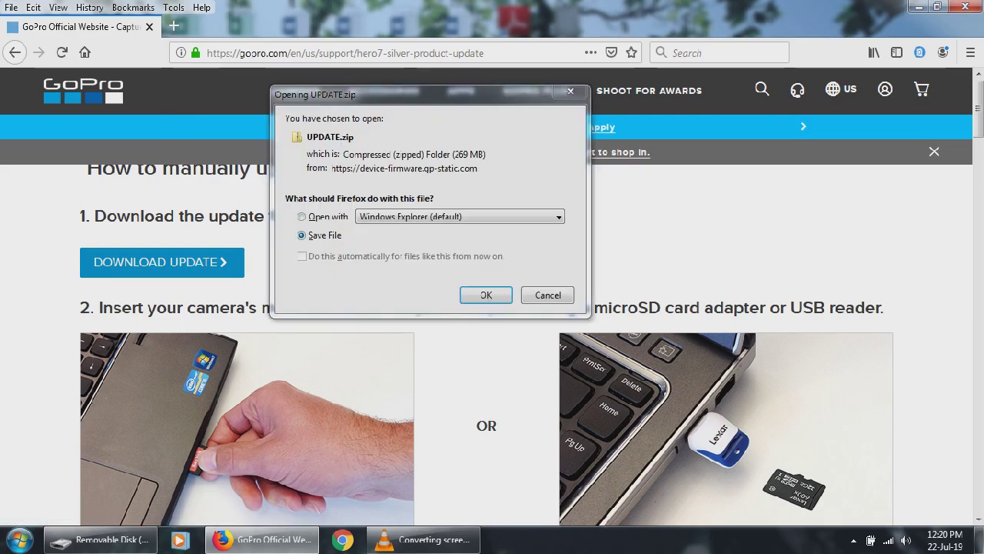
pyautogui.click(323, 235)
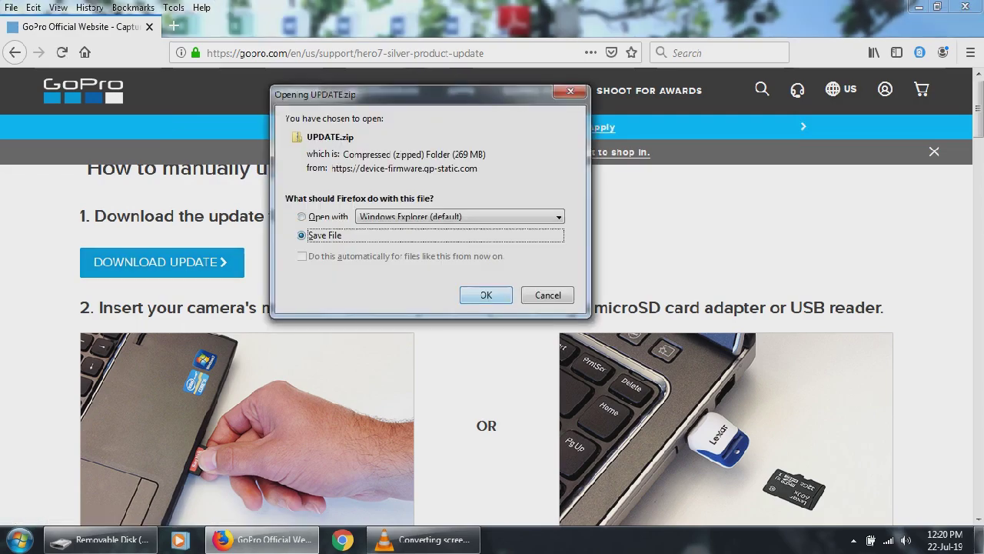
pyautogui.press('Tab')
pyautogui.press('Return')
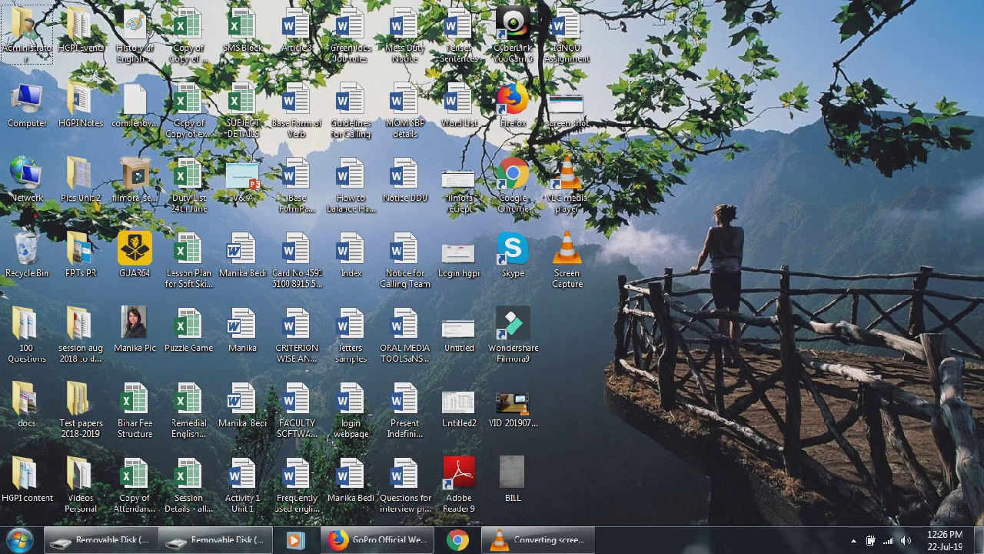
# Step: Add a new desktop folder via New > Folder and name it 'UPDATE'
pyautogui.rightClick(573, 104)
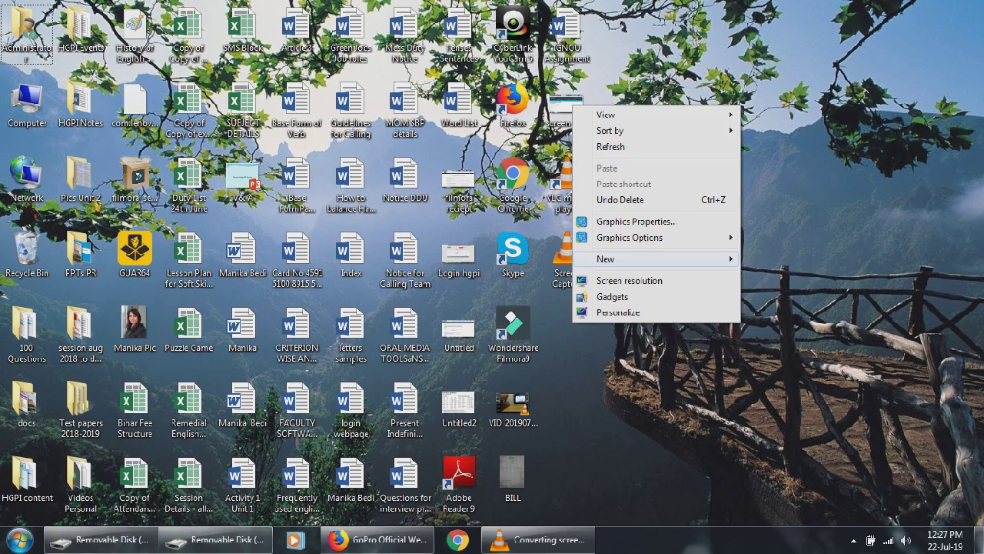
pyautogui.moveTo(661, 259)
pyautogui.click(769, 259)
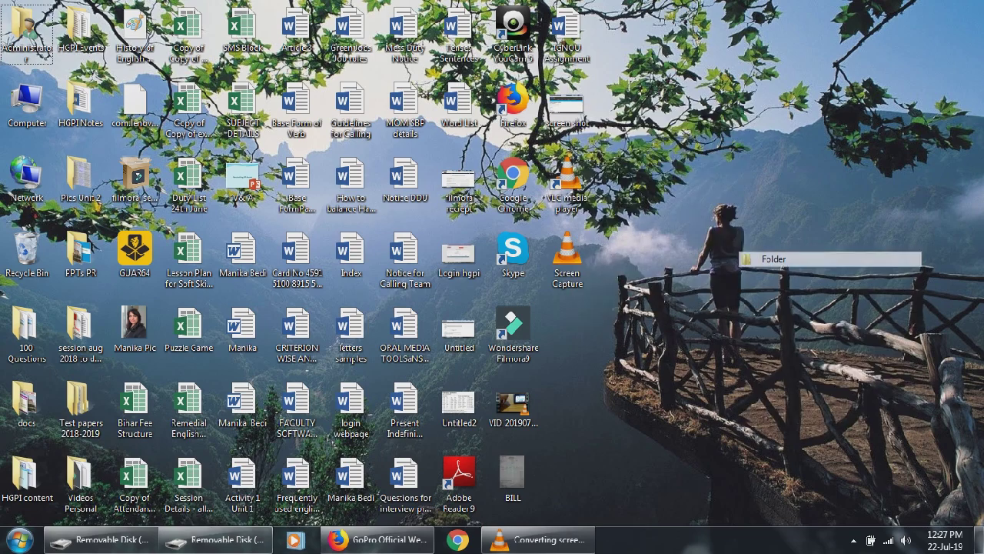
pyautogui.write('UPDATE')
pyautogui.press('Return')
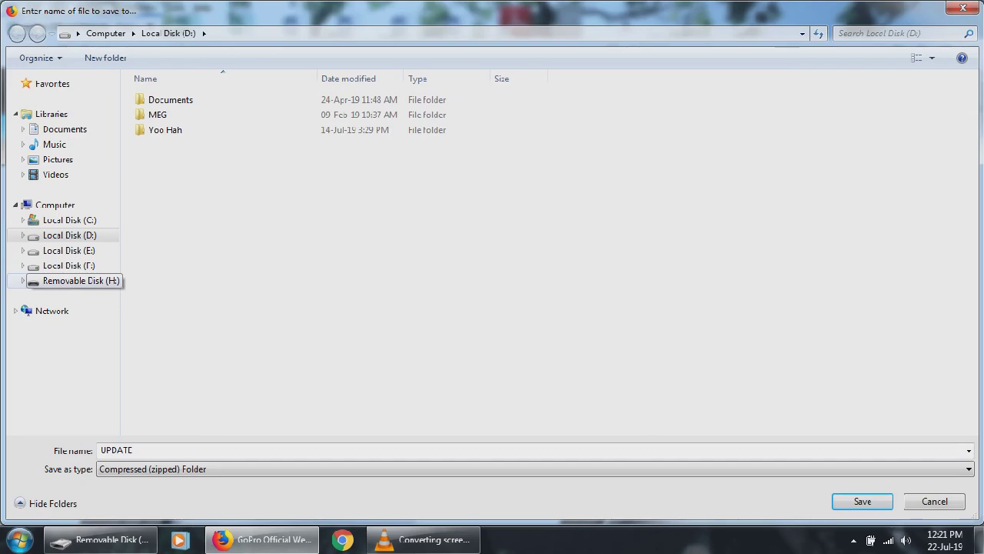
# Step: Save UPDATE.zip to Removable Disk (H:) and open it to view its contents
pyautogui.click(77, 281)
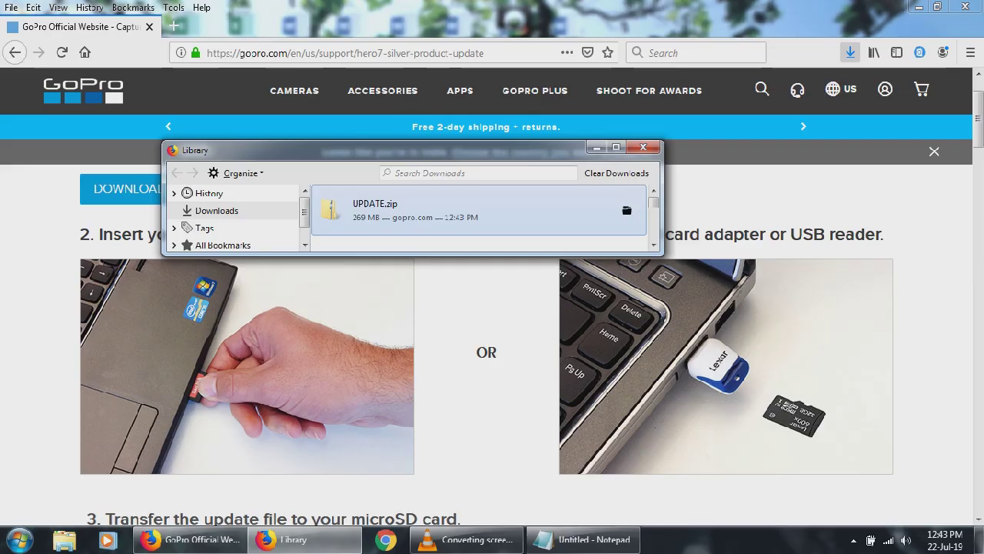
pyautogui.press('Return')
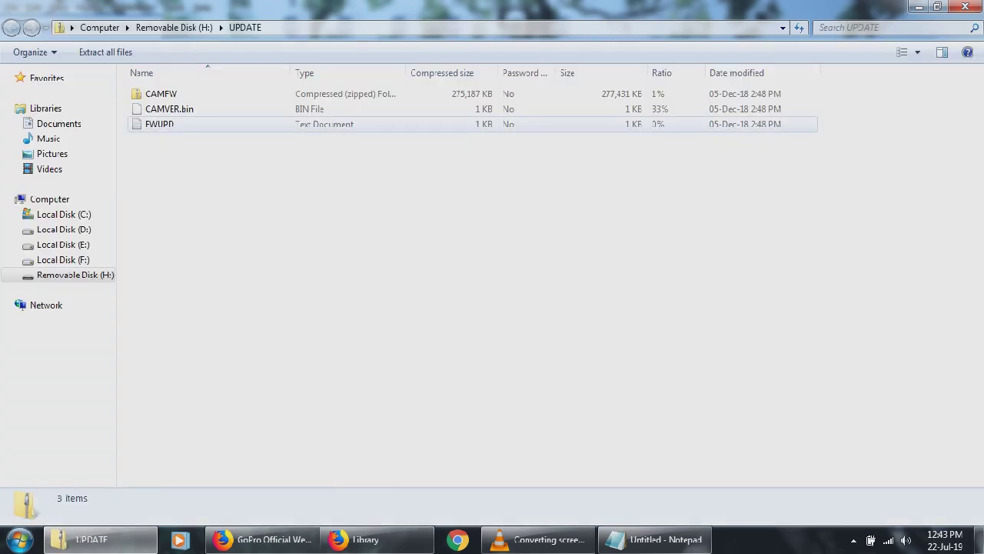
# Step: Select CAMFW, CAMVER.bin and FWUPD inside UPDATE.zip and copy them
pyautogui.click(159, 124)
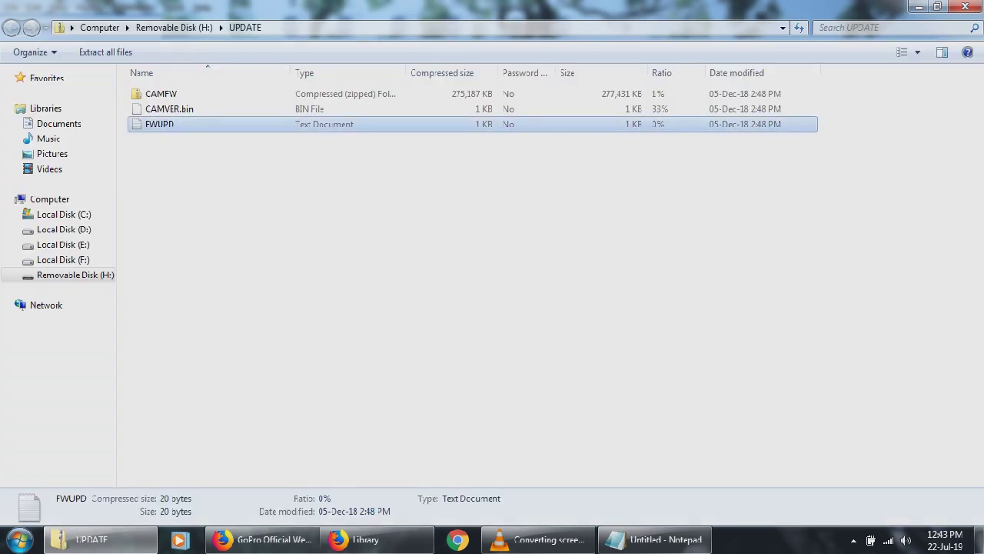
pyautogui.click(160, 93)
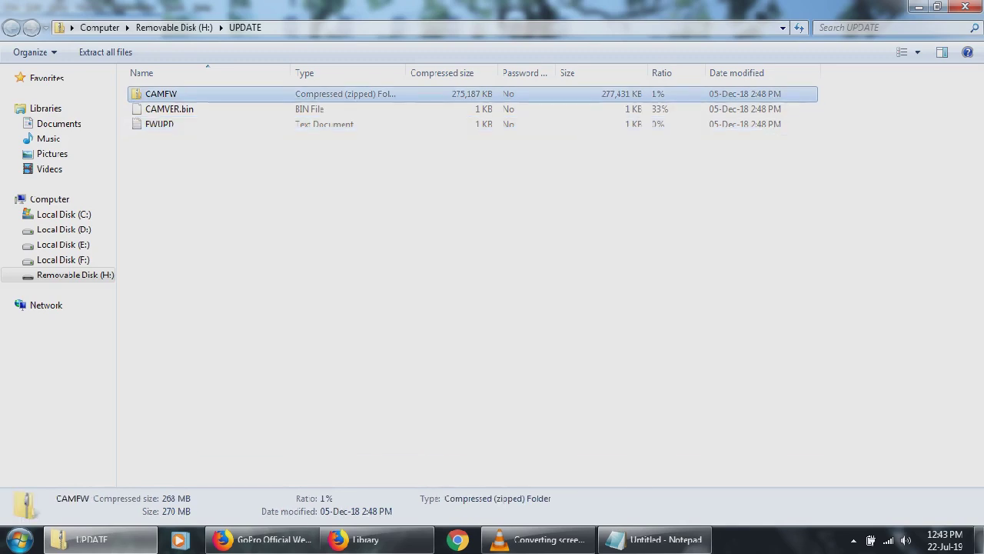
pyautogui.keyDown('shift'); pyautogui.click(177, 124); pyautogui.keyUp('shift')
pyautogui.rightClick(176, 124)
pyautogui.click(208, 167)
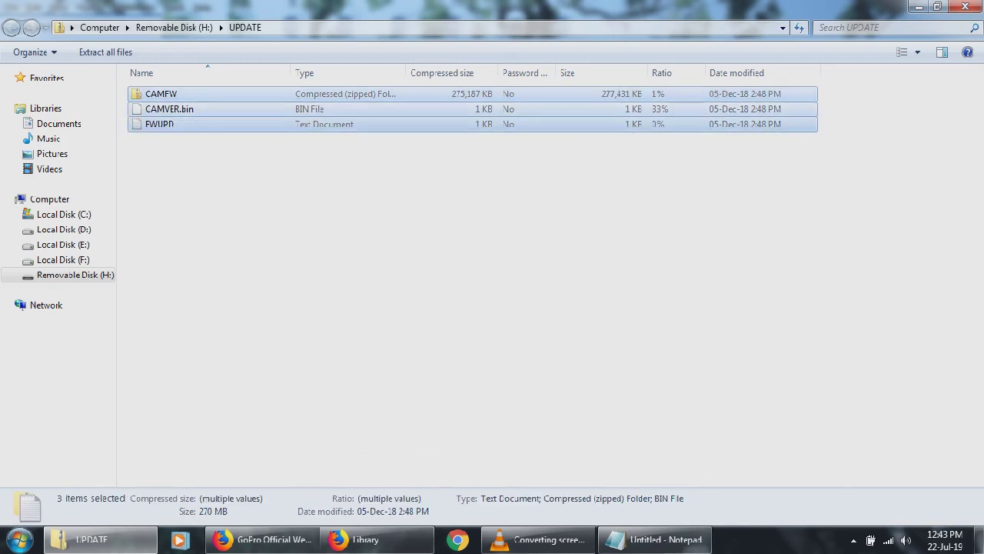
# Step: Paste the three copied files into the empty desktop UPDATE folder
pyautogui.rightClick(734, 539)
pyautogui.click(769, 476)
pyautogui.doubleClick(567, 327)
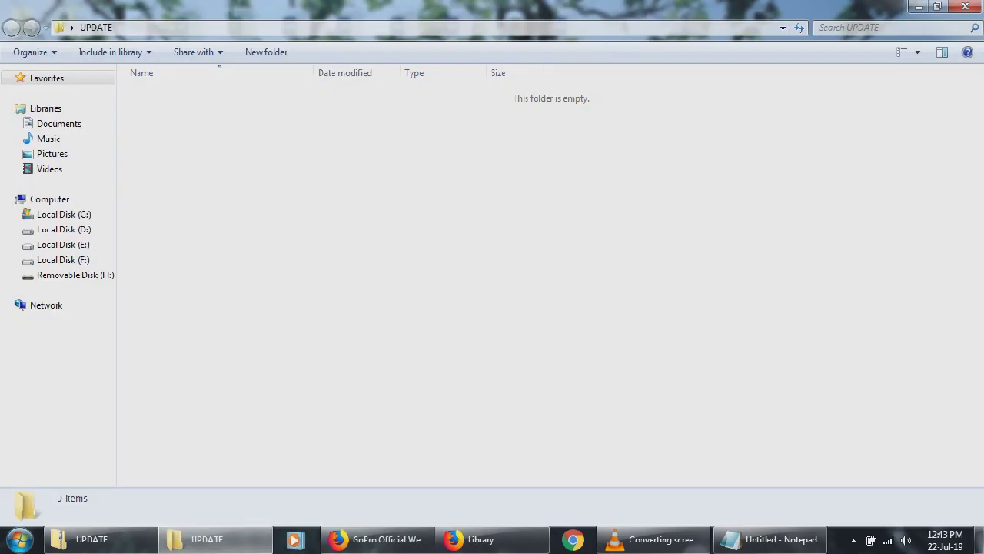
pyautogui.rightClick(178, 112)
pyautogui.click(201, 208)
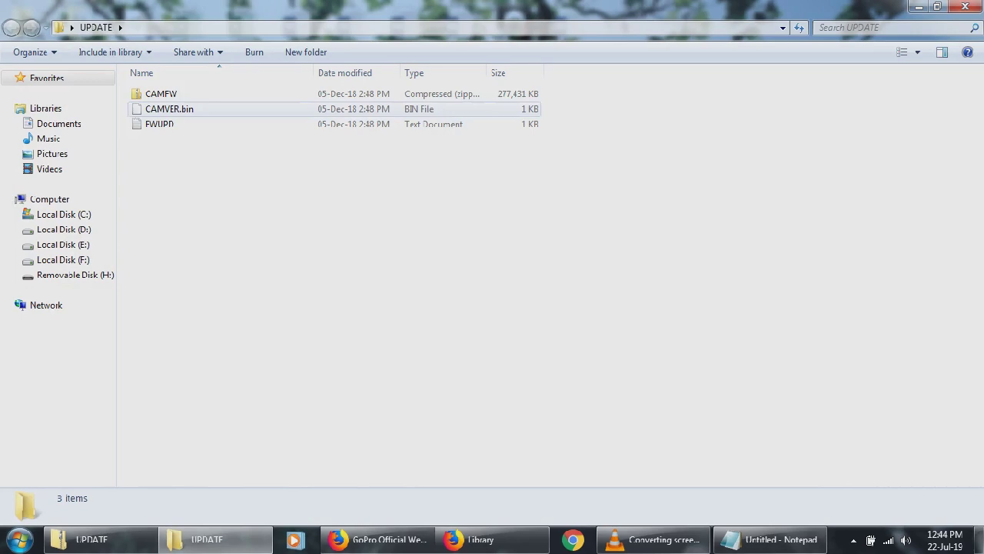
# Step: Close the UPDATE folder window and use Send to > Removable Disk (H:) on the desktop UPDATE folder
pyautogui.hotkey('ctrl', 'a')
pyautogui.hotkey('alt', 'F4')
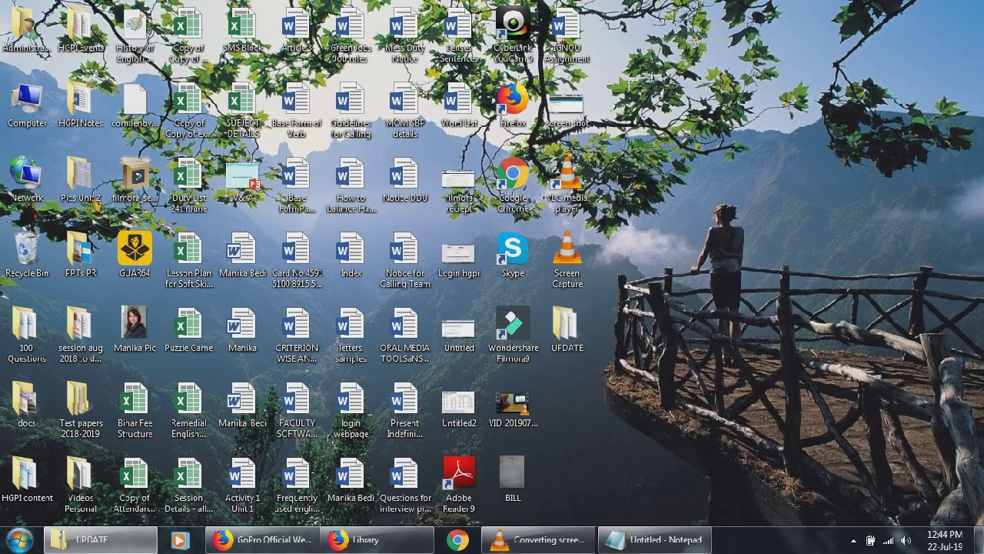
pyautogui.rightClick(560, 329)
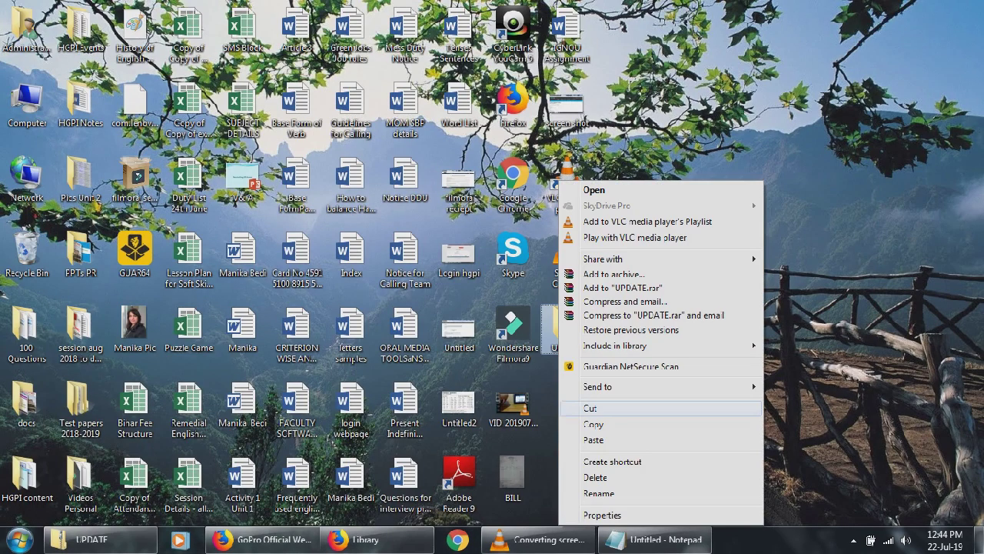
pyautogui.moveTo(662, 387)
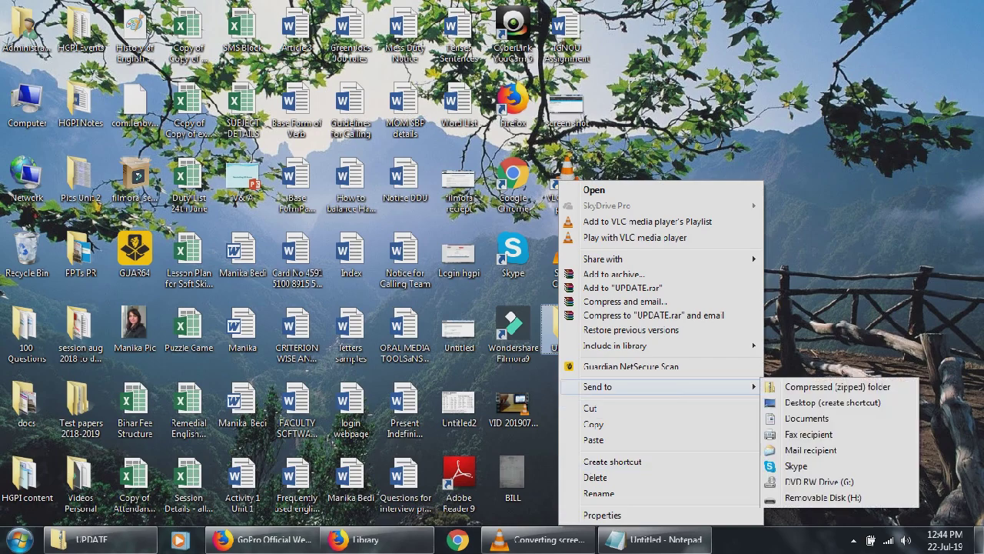
pyautogui.click(815, 402)
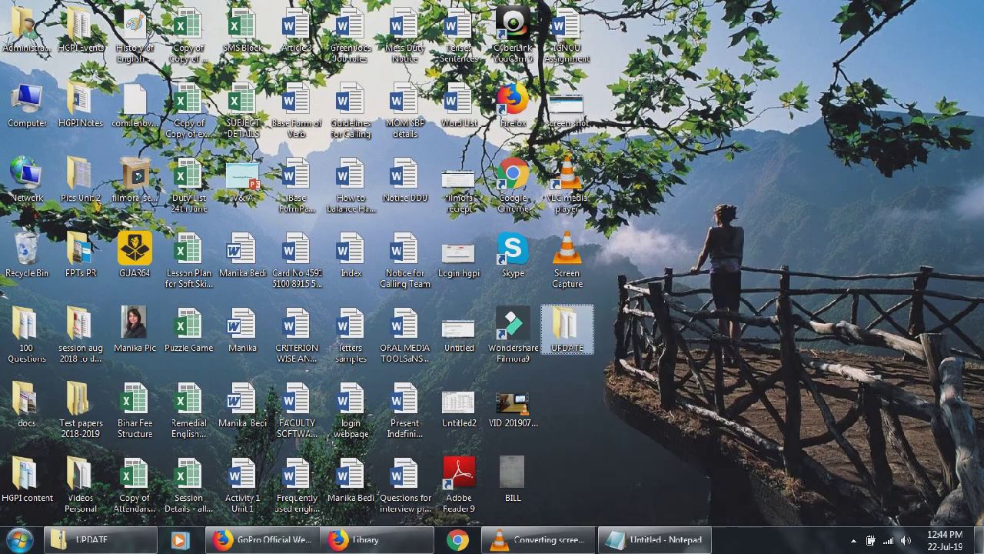